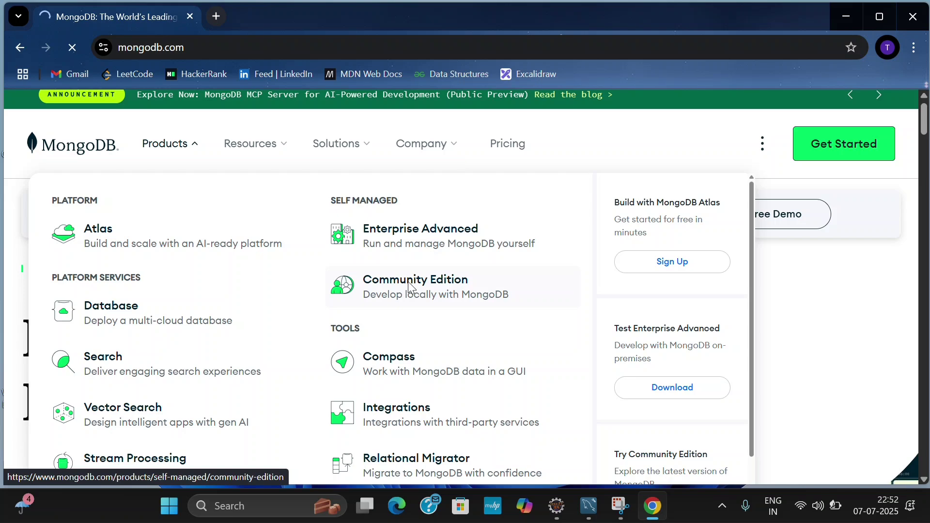
- Download the MongoDB Community Server 8.0.11 msi package for Windows x64 from the Community Edition page
{"action": "scroll", "coordinate": [409, 287], "scroll_direction": "down", "scroll_amount": 6}
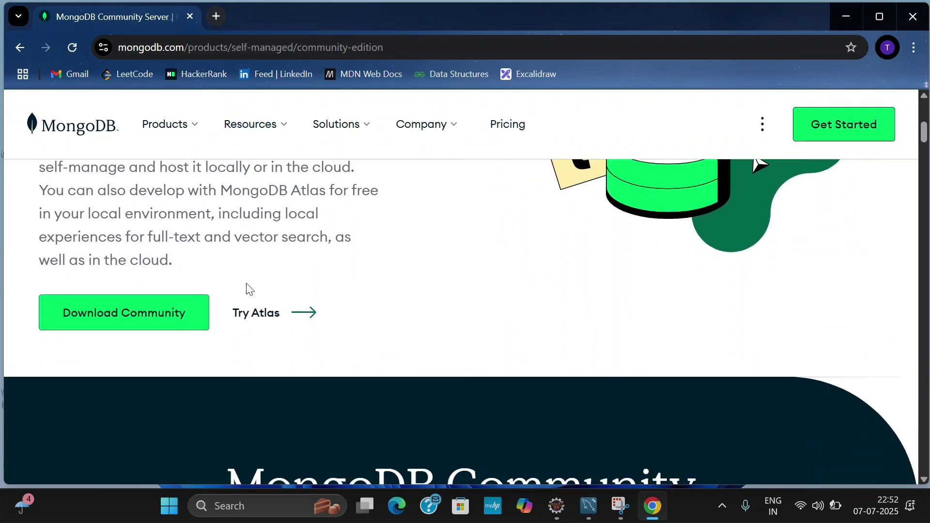
{"action": "left_click", "coordinate": [100, 320]}
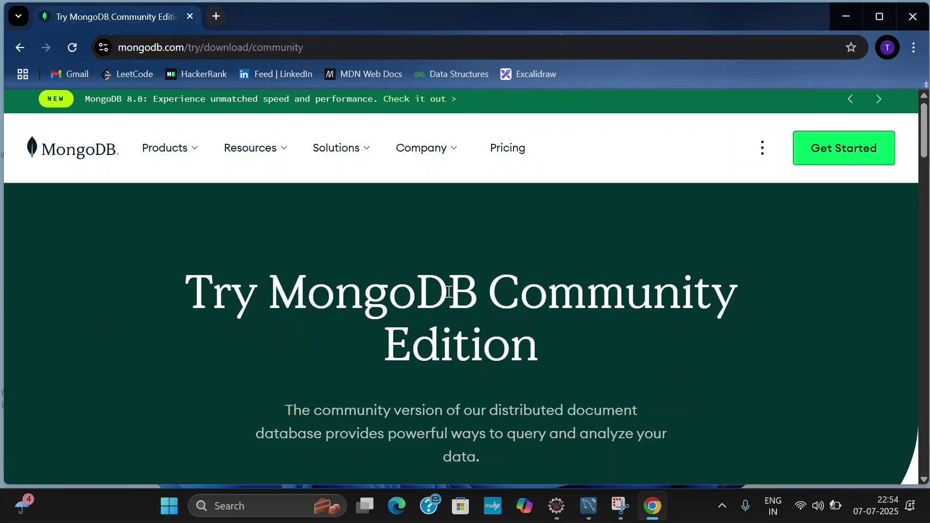
{"action": "scroll", "coordinate": [449, 291], "scroll_direction": "down", "scroll_amount": 4}
{"action": "scroll", "coordinate": [448, 291], "scroll_direction": "down", "scroll_amount": 10}
{"action": "scroll", "coordinate": [448, 298], "scroll_direction": "up", "scroll_amount": 2}
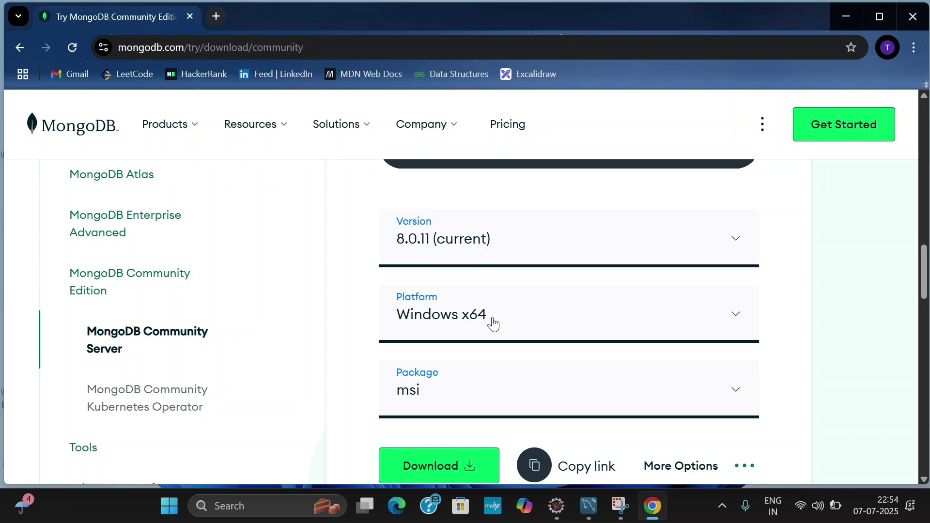
{"action": "scroll", "coordinate": [492, 322], "scroll_direction": "down", "scroll_amount": 1}
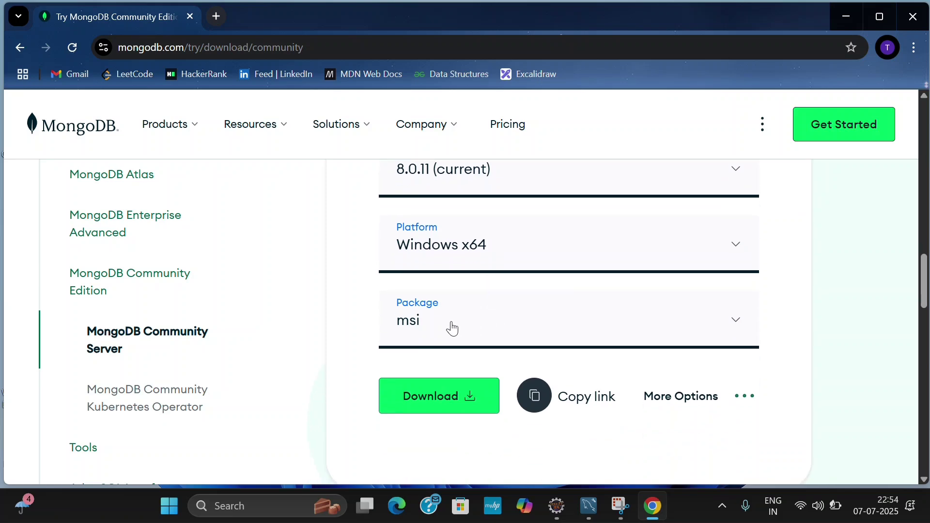
{"action": "left_click", "coordinate": [445, 408]}
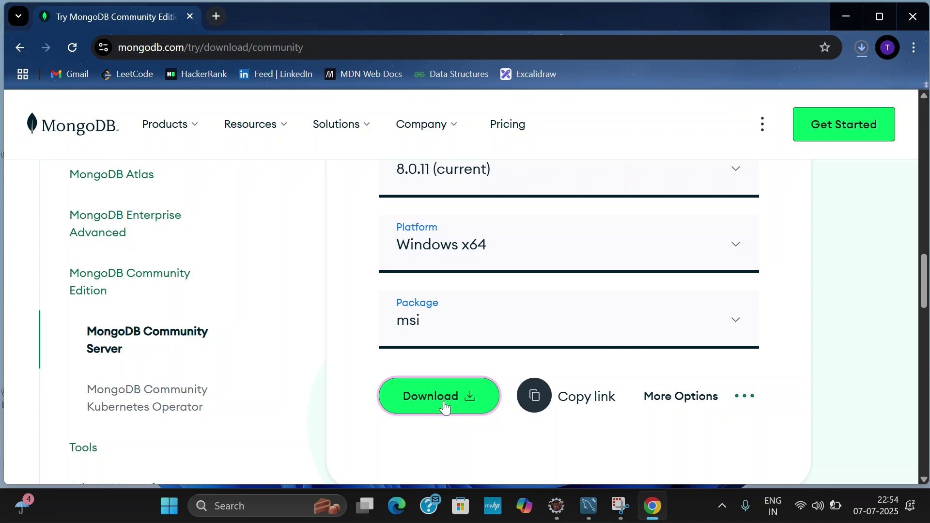
- Launch the downloaded MongoDB msi installer and minimize the browser window
{"action": "left_click", "coordinate": [862, 49]}
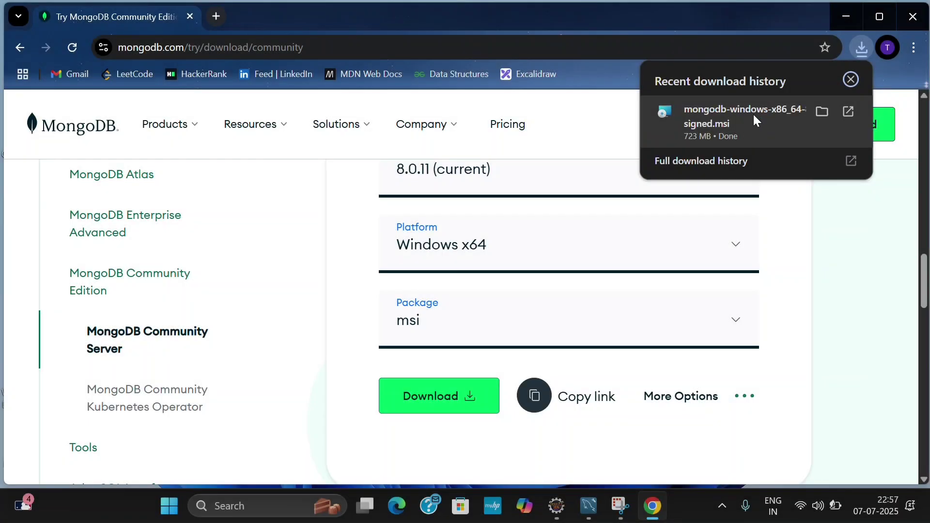
{"action": "left_click", "coordinate": [716, 110]}
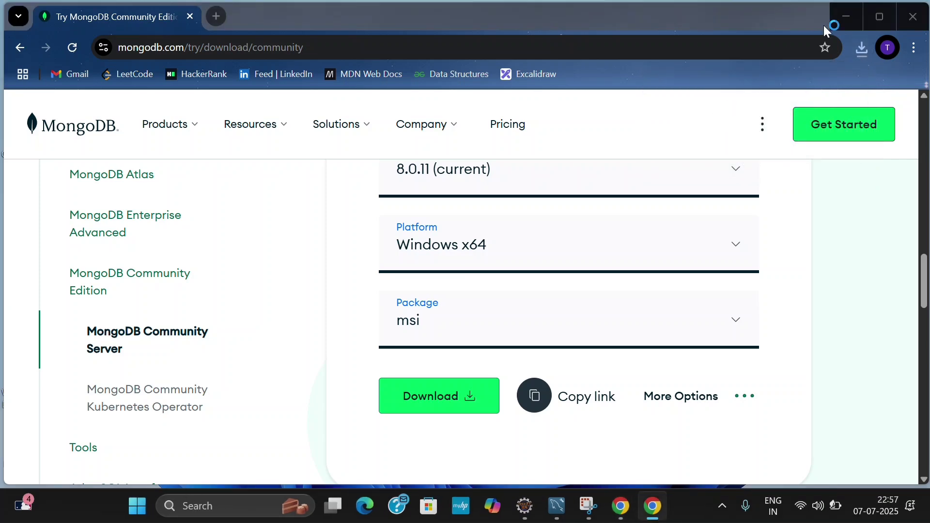
{"action": "left_click", "coordinate": [845, 18]}
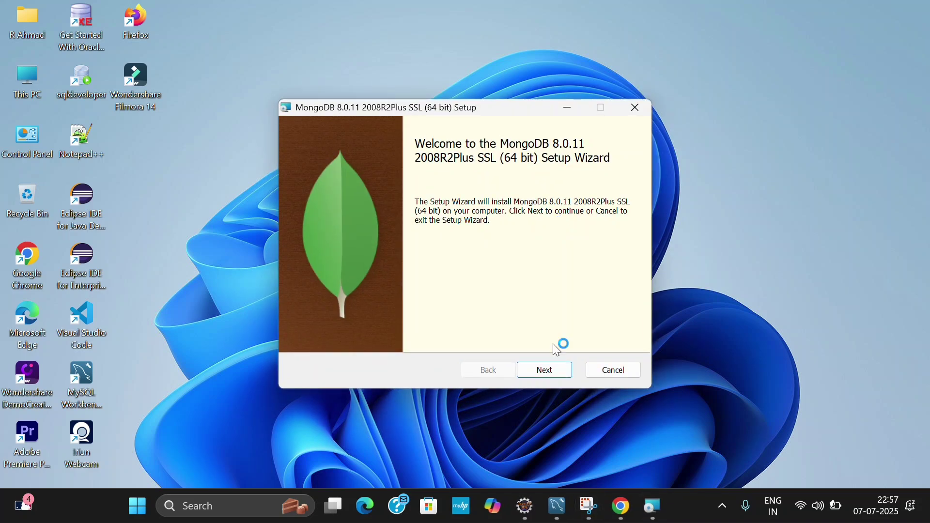
- Accept the license agreement in the MongoDB setup wizard and choose the Complete setup type
{"action": "left_click", "coordinate": [548, 370]}
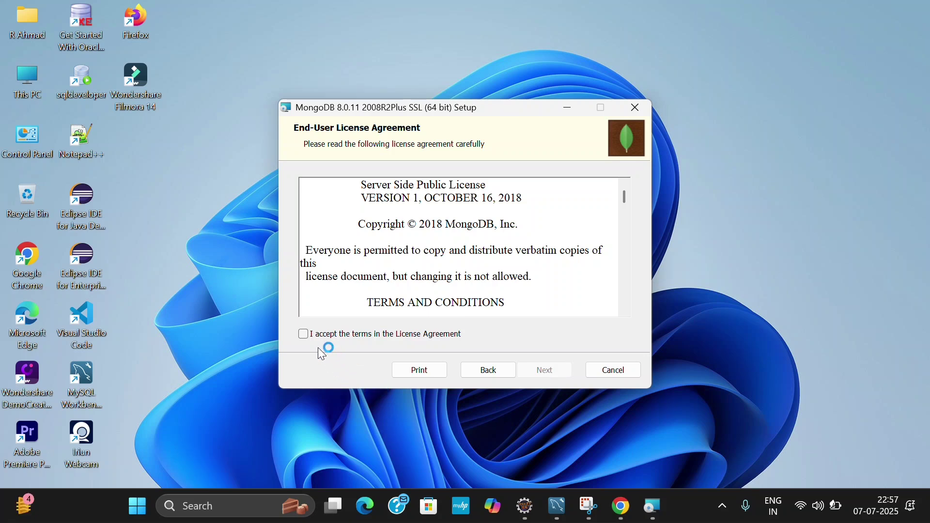
{"action": "left_click", "coordinate": [302, 334]}
{"action": "left_click", "coordinate": [545, 370]}
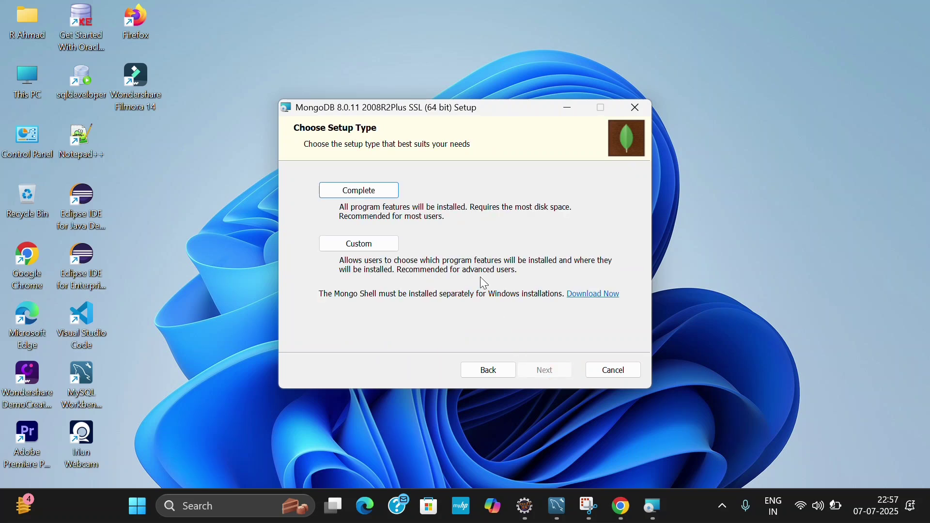
{"action": "left_click", "coordinate": [372, 193]}
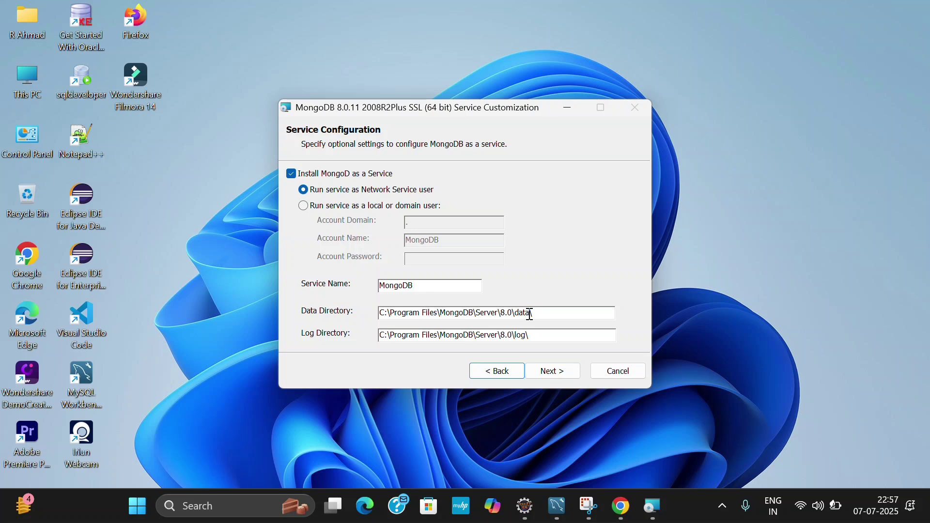
- Install MongoDB with the default service configuration and MongoDB Compass included, and finish the setup wizard
{"action": "left_click", "coordinate": [559, 373]}
{"action": "left_click", "coordinate": [554, 372]}
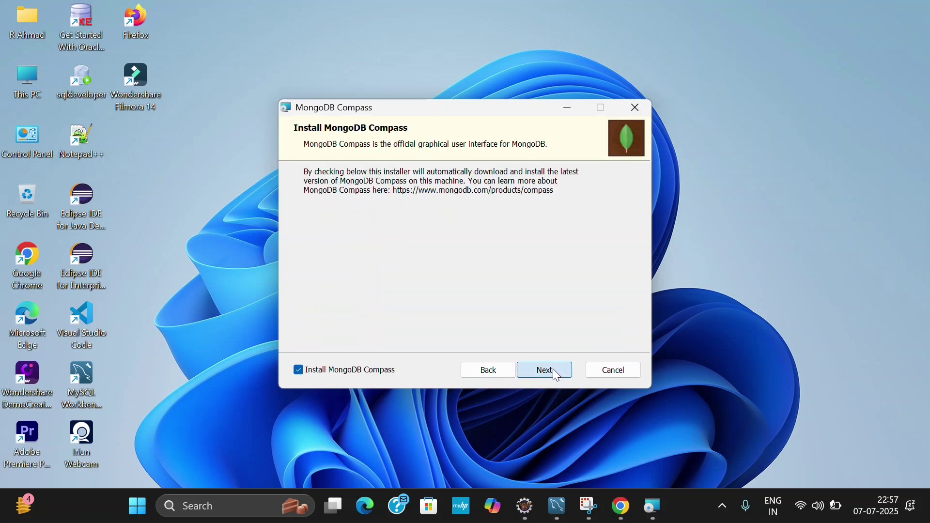
{"action": "left_click", "coordinate": [542, 370]}
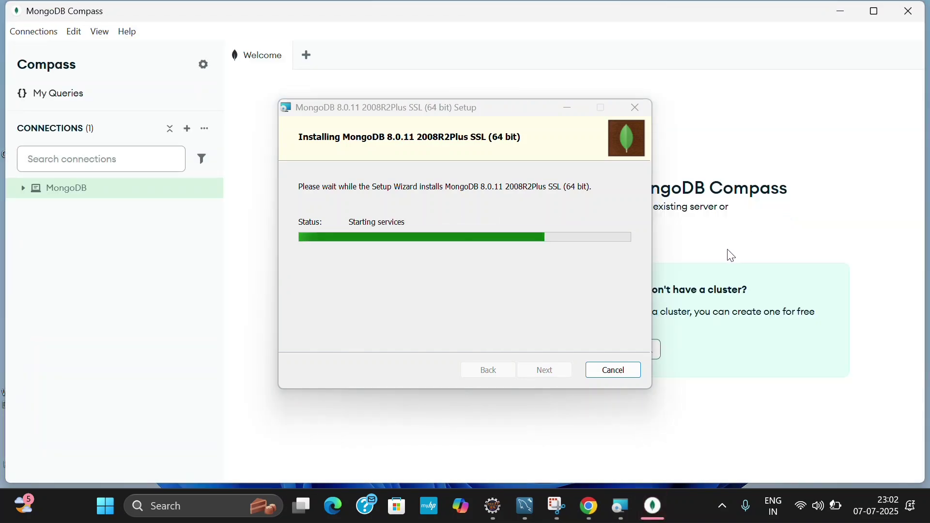
{"action": "left_click", "coordinate": [839, 15]}
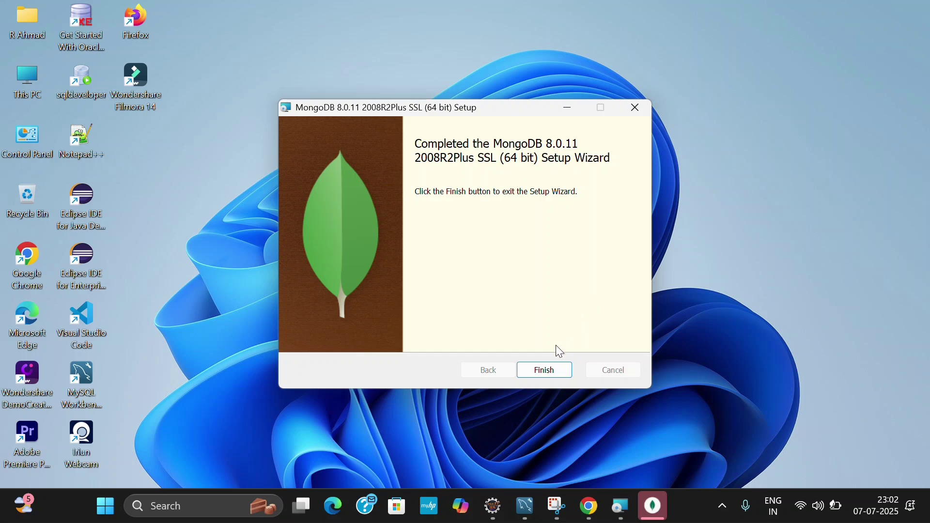
{"action": "left_click", "coordinate": [547, 371]}
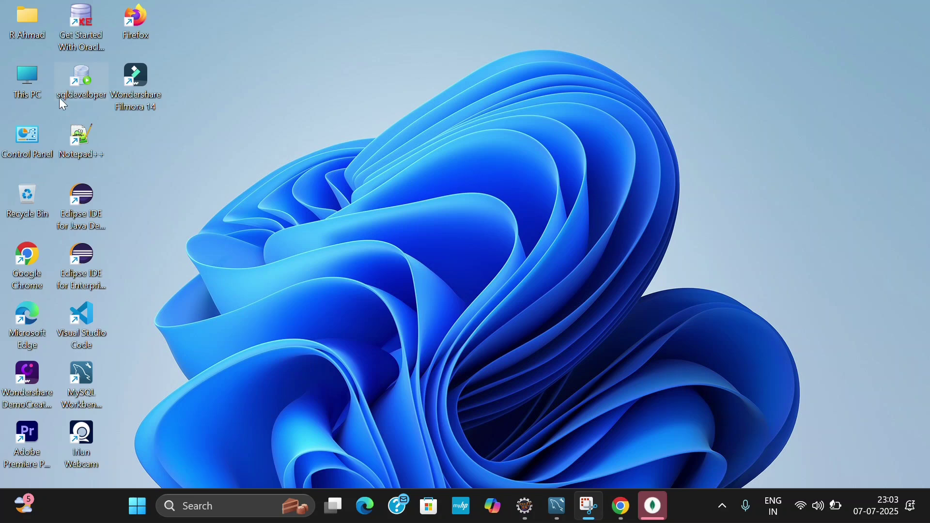
- Browse in File Explorer to the folder C:\Program Files\MongoDB\Server\8.0\bin
{"action": "double_click", "coordinate": [34, 80]}
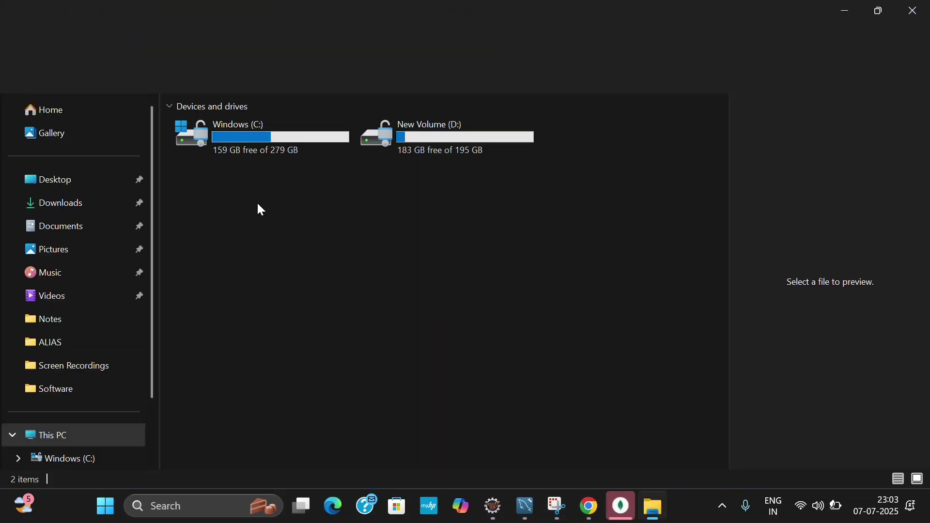
{"action": "double_click", "coordinate": [275, 137]}
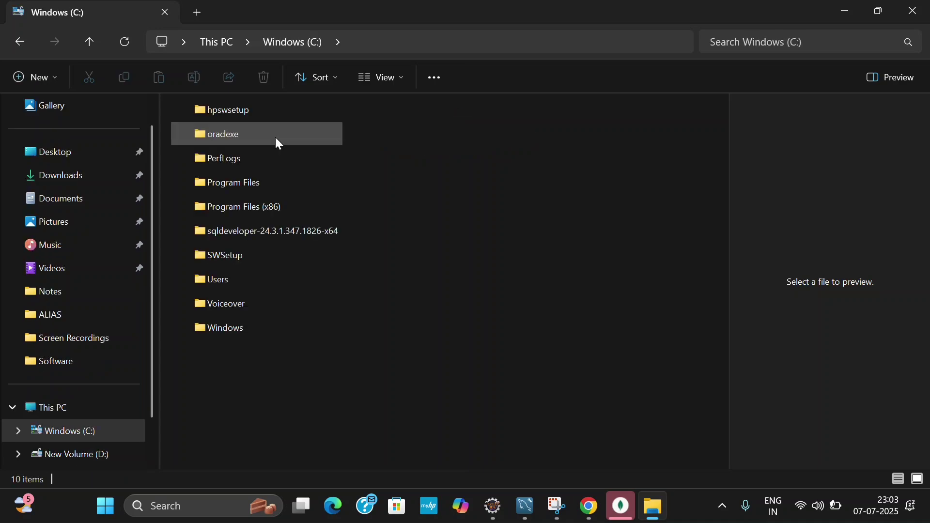
{"action": "double_click", "coordinate": [249, 187]}
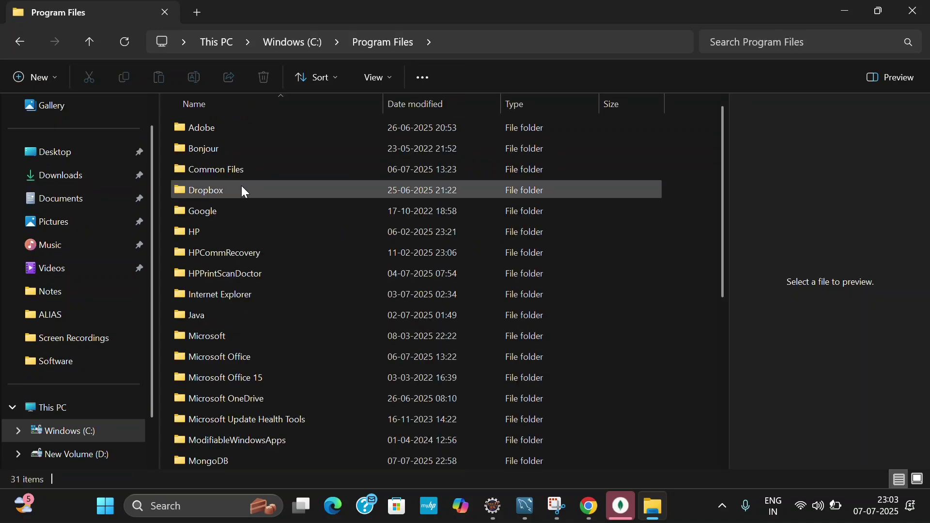
{"action": "scroll", "coordinate": [272, 313], "scroll_direction": "down", "scroll_amount": 3}
{"action": "double_click", "coordinate": [229, 269]}
{"action": "double_click", "coordinate": [213, 127]}
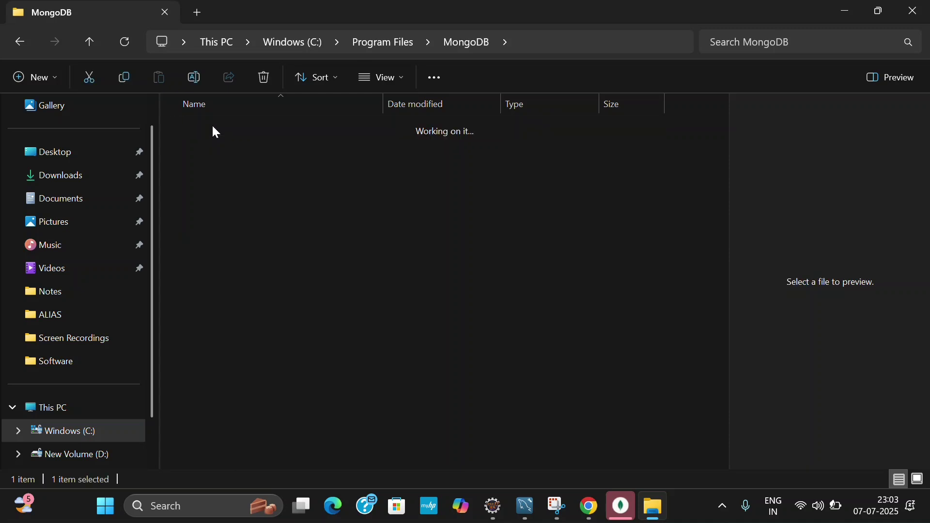
{"action": "double_click", "coordinate": [236, 130]}
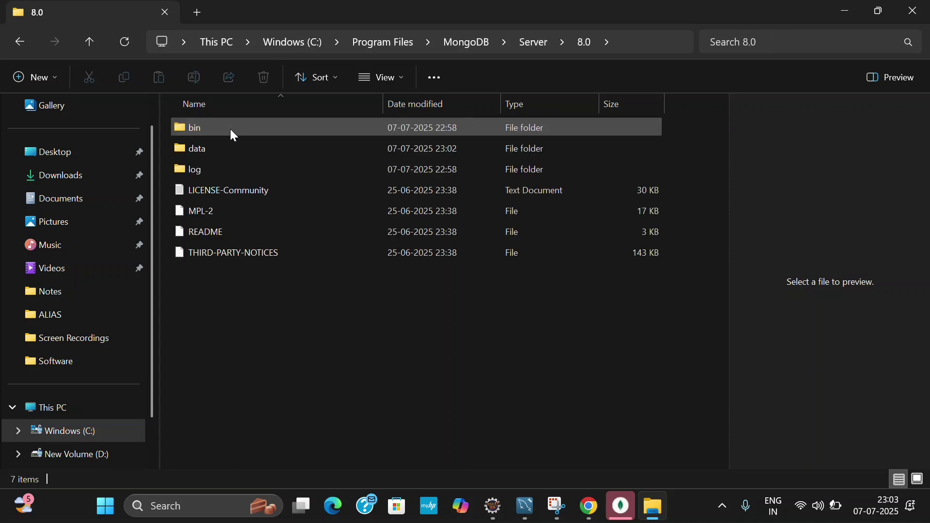
{"action": "double_click", "coordinate": [228, 129]}
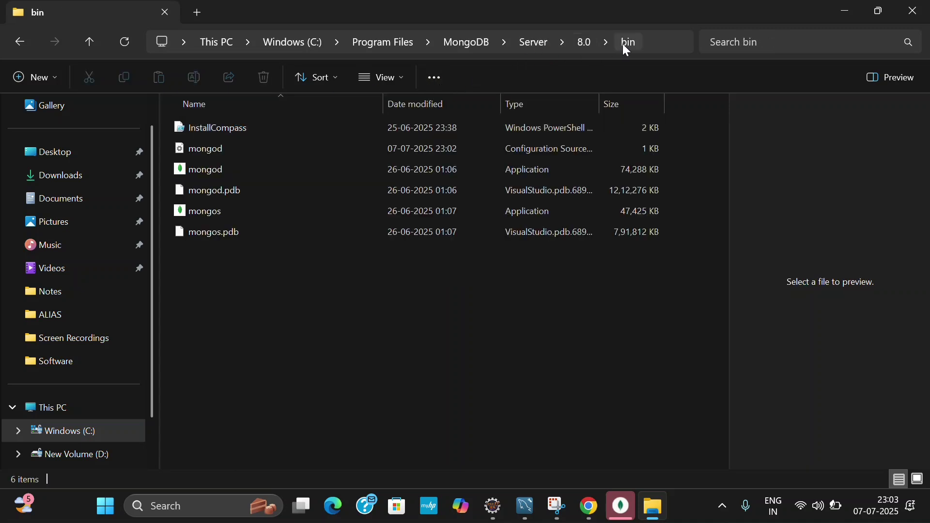
- Copy the full path of the MongoDB bin folder and minimize the File Explorer window
{"action": "left_click", "coordinate": [661, 42]}
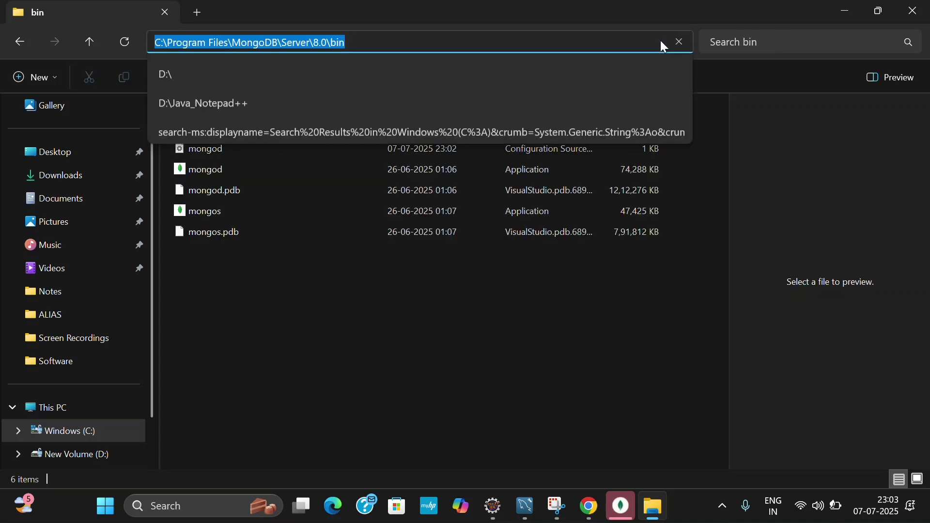
{"action": "right_click", "coordinate": [362, 44]}
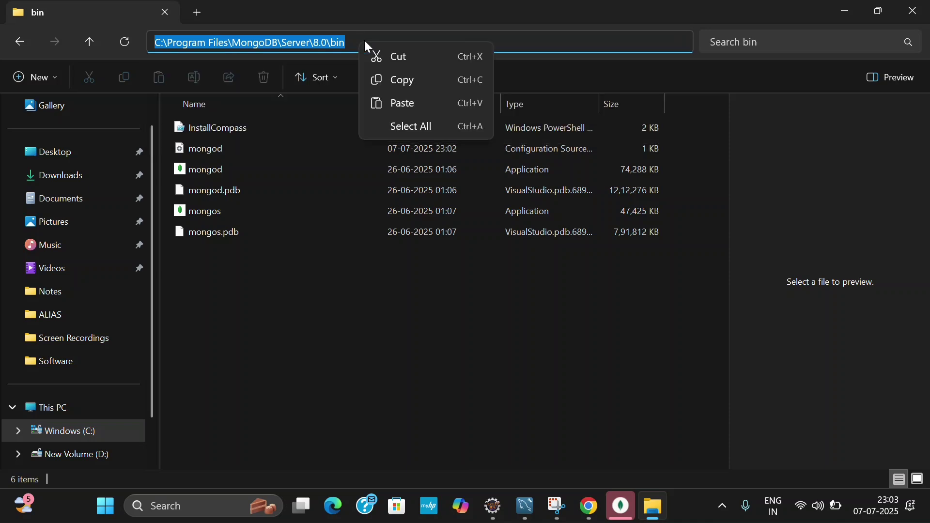
{"action": "left_click", "coordinate": [408, 81]}
{"action": "left_click", "coordinate": [844, 16]}
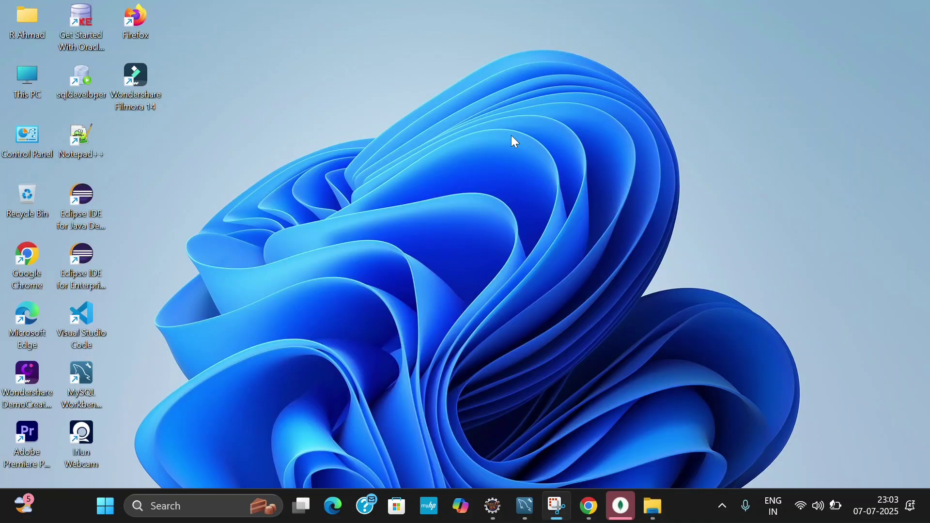
- Search Windows for the system environment variables settings and open the Environment Variables dialog
{"action": "left_click", "coordinate": [170, 506]}
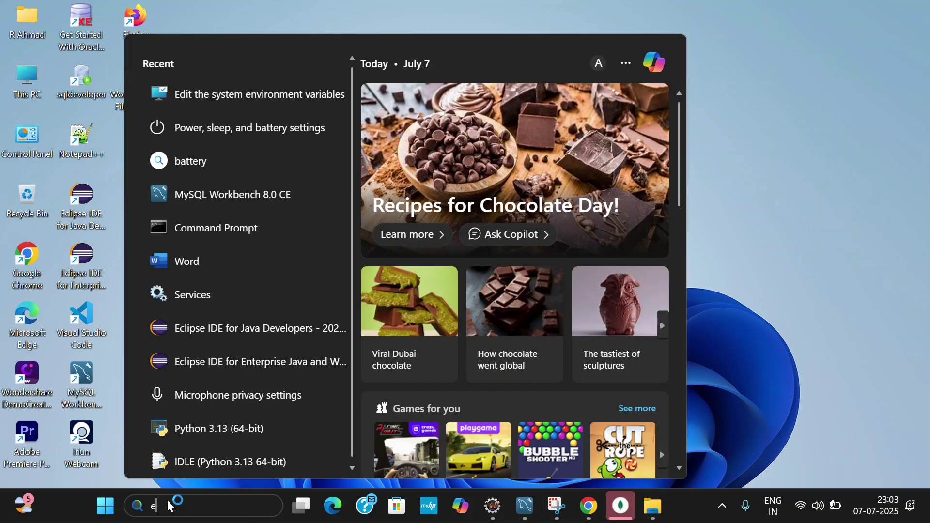
{"action": "type", "text": "envi"}
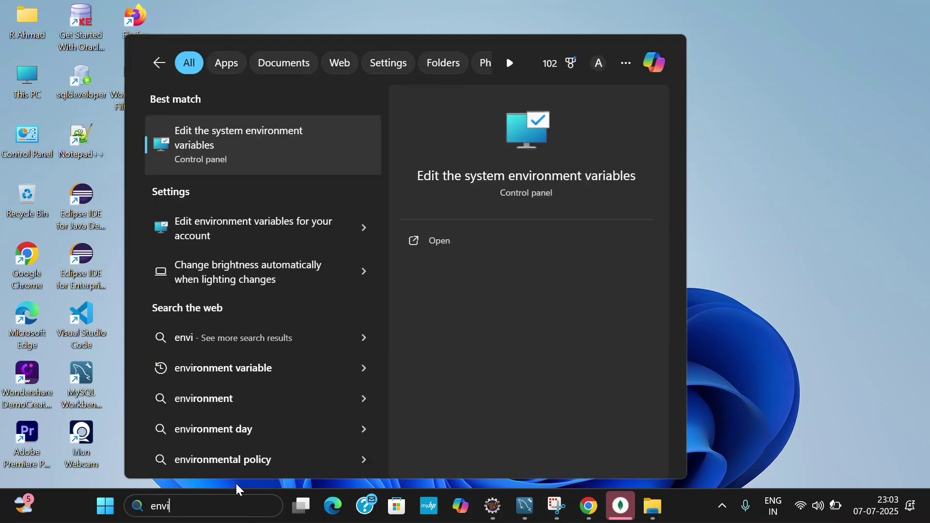
{"action": "left_click", "coordinate": [448, 242]}
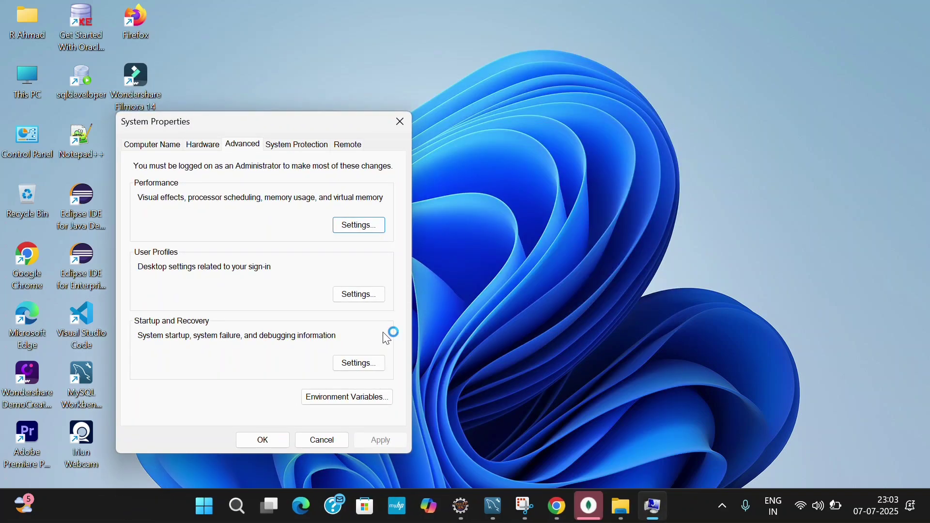
{"action": "left_click", "coordinate": [353, 398]}
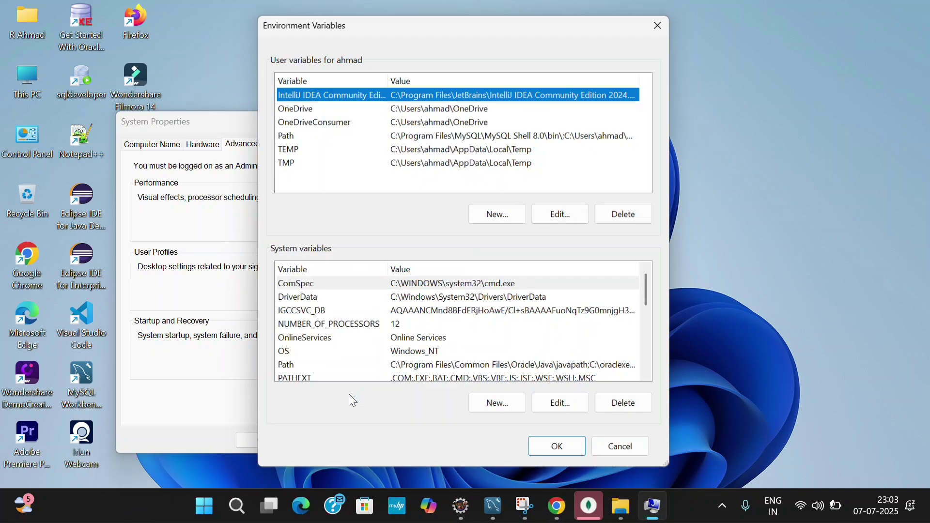
- Add C:\Program Files\MongoDB\Server\8.0\bin as a new entry in the system Path variable and save all open dialogs
{"action": "double_click", "coordinate": [359, 371]}
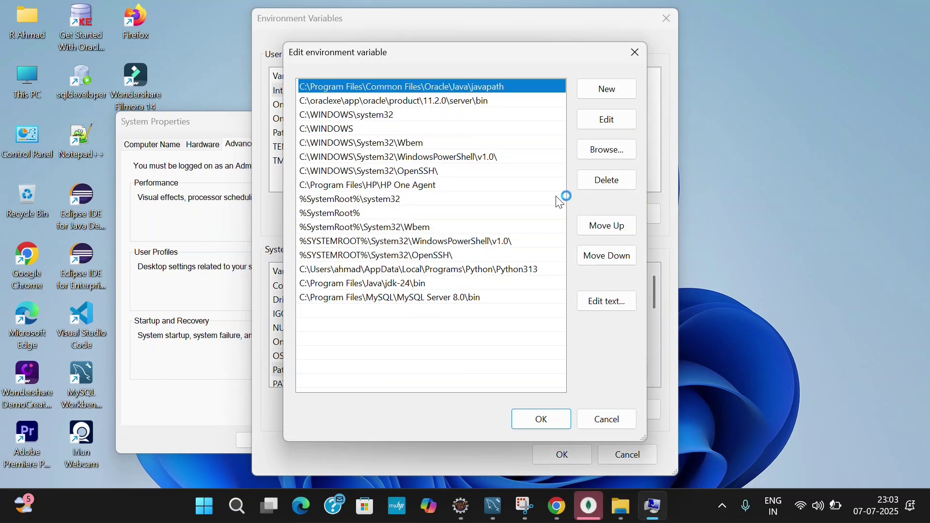
{"action": "left_click", "coordinate": [619, 94]}
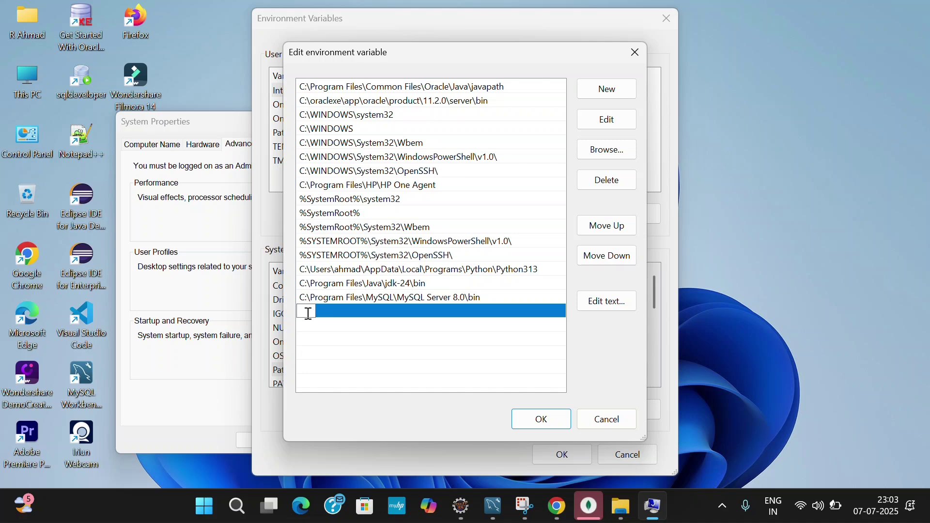
{"action": "right_click", "coordinate": [309, 312]}
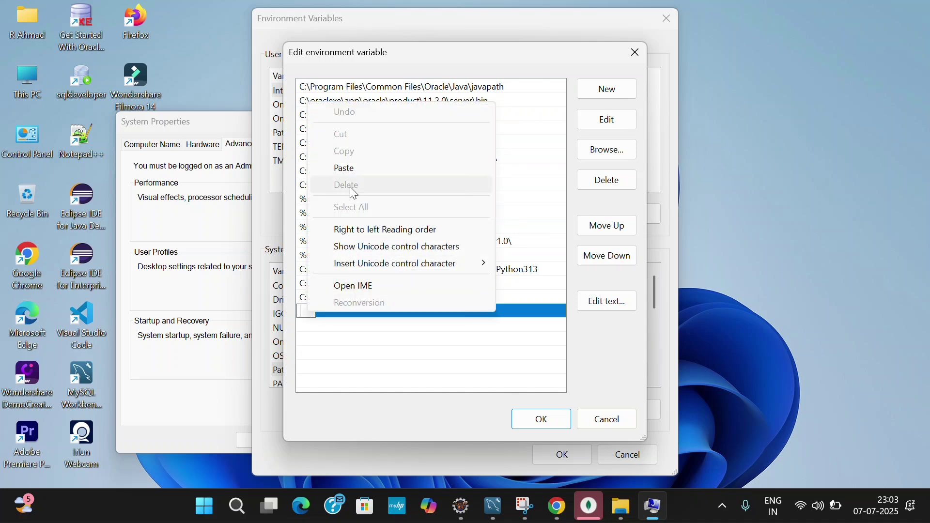
{"action": "left_click", "coordinate": [349, 170]}
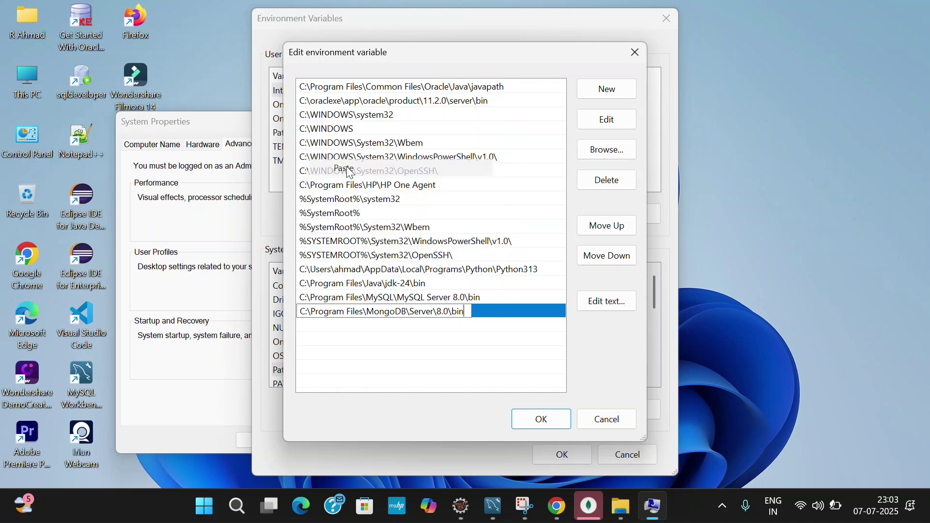
{"action": "left_click", "coordinate": [535, 418]}
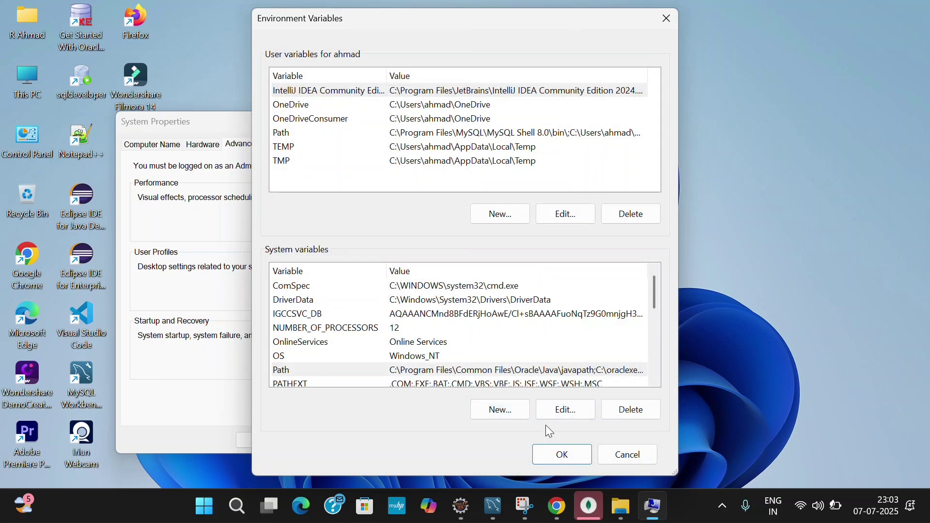
{"action": "left_click", "coordinate": [557, 453]}
{"action": "left_click", "coordinate": [268, 439]}
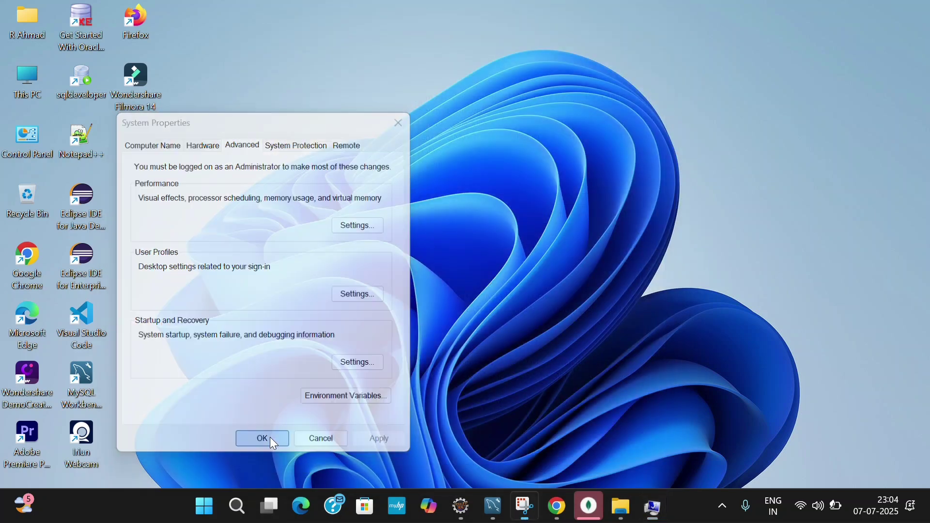
- Open a Command Prompt through a Windows search for cmd and move its window fully into view
{"action": "left_click", "coordinate": [270, 506]}
{"action": "type", "text": "cmd"}
{"action": "key", "text": "Return"}
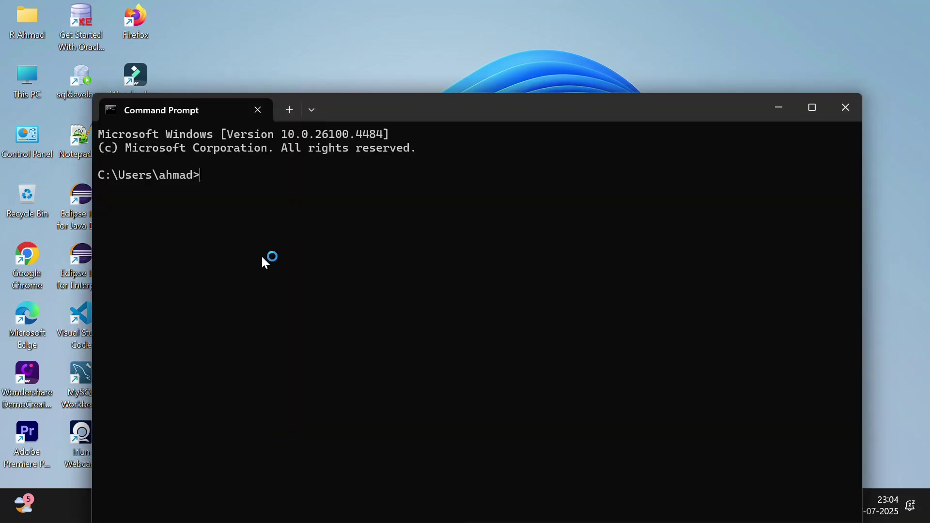
{"action": "left_click_drag", "start_coordinate": [398, 105], "coordinate": [386, 58]}
- Check the MongoDB installation by running mongod --version in the Command Prompt
{"action": "type", "text": "mnob"}
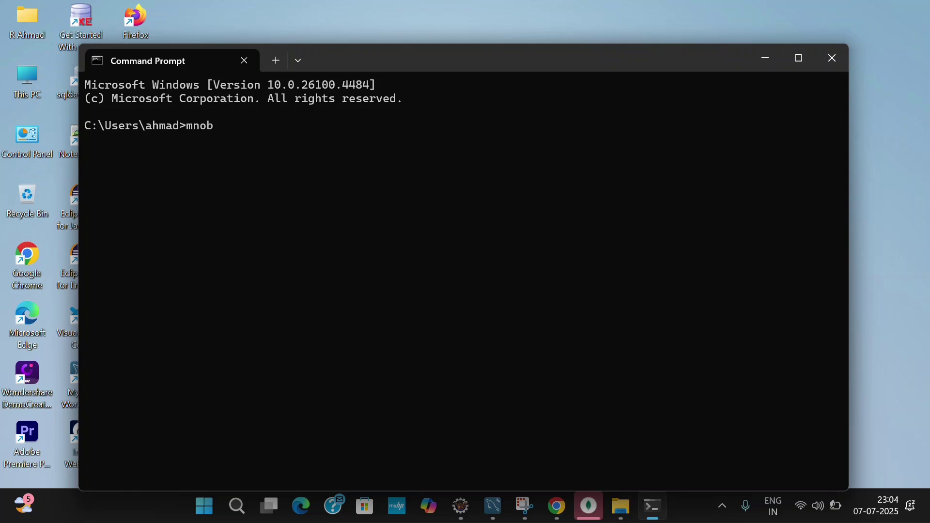
{"action": "key", "text": "BackSpace"}
{"action": "key", "text": "BackSpace"}
{"action": "key", "text": "BackSpace"}
{"action": "type", "text": "ongod --version"}
{"action": "key", "text": "Return"}
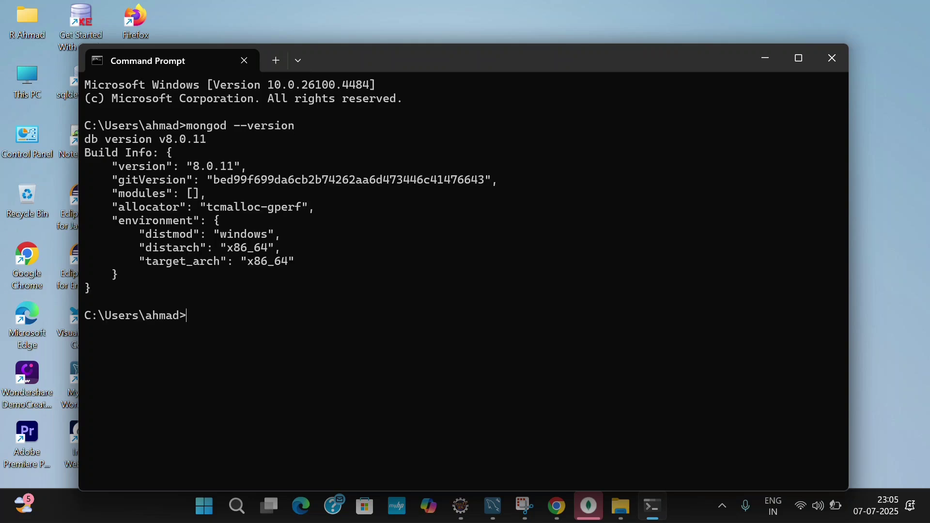